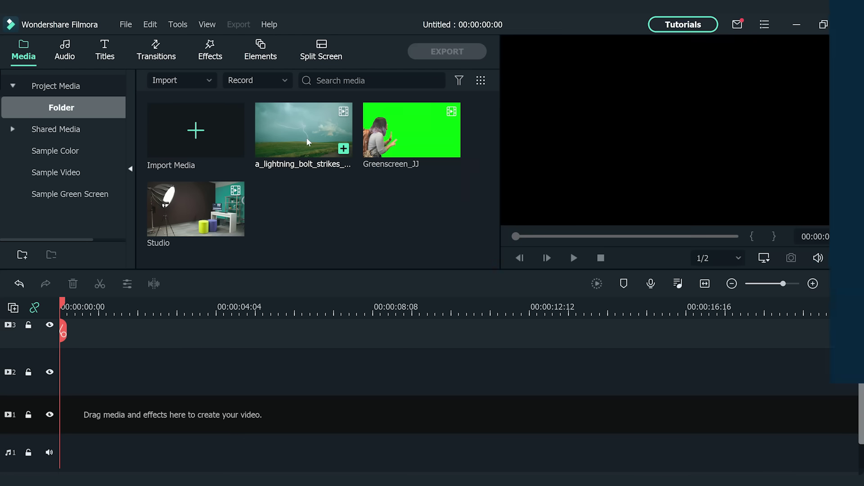
Put the lightning field clip on track 1 and Greenscreen_JJ on track 2 with Chroma Key on.
left_click_drag(171, 353, 33, 421)
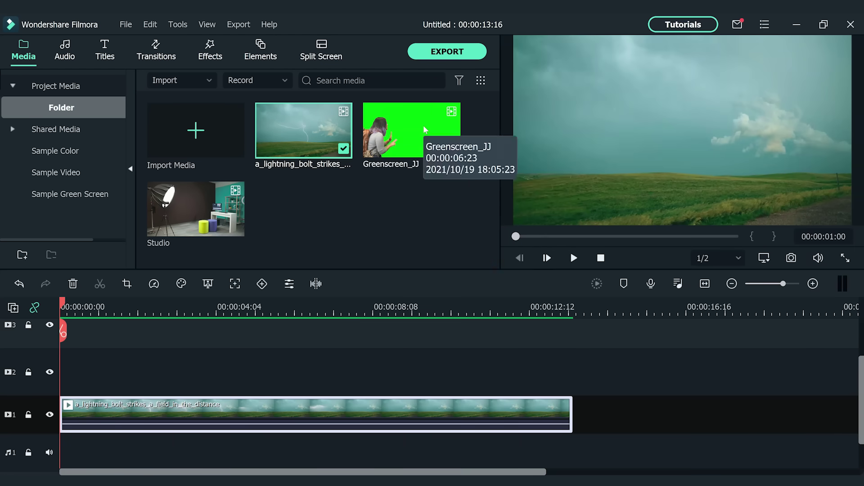
left_click_drag(390, 140, 409, 150)
left_click_drag(115, 375, 66, 384)
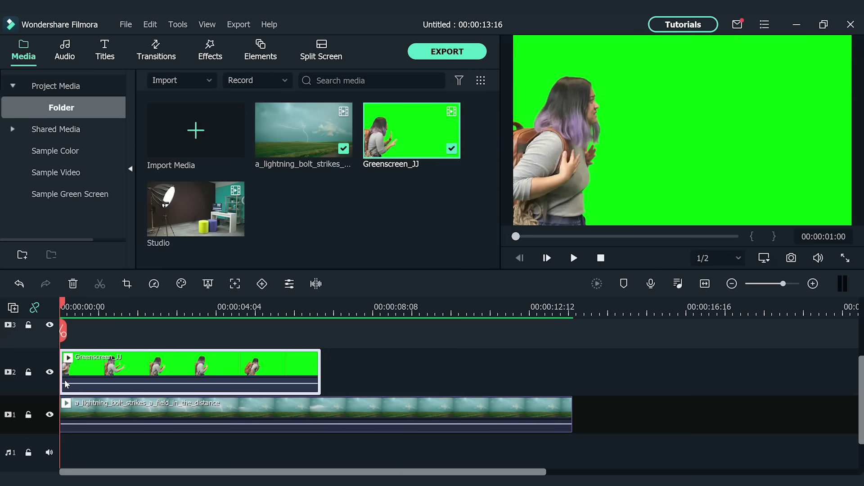
double_click(72, 372)
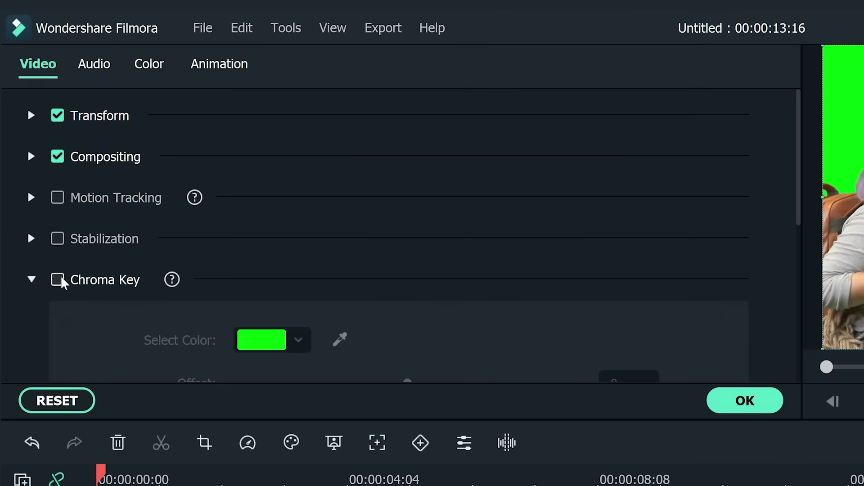
left_click(61, 280)
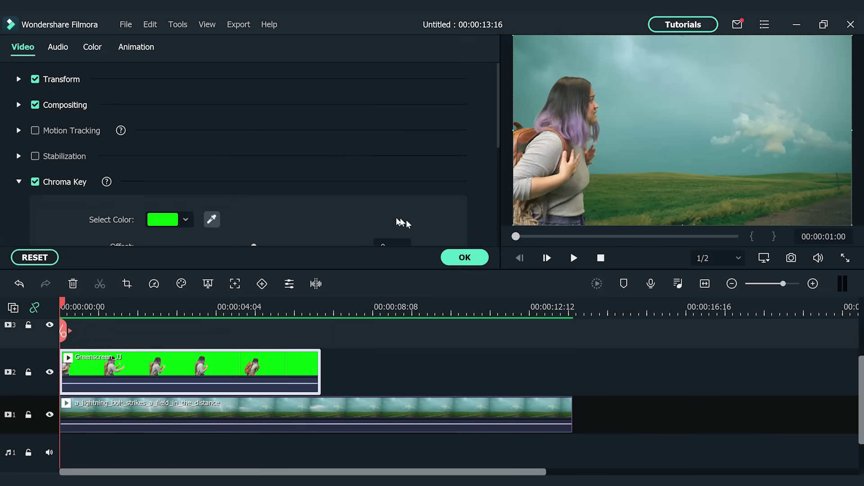
Add Superheroes Cinematic Pack Element 03 to track 3 above Greenscreen_JJ.
left_click(463, 257)
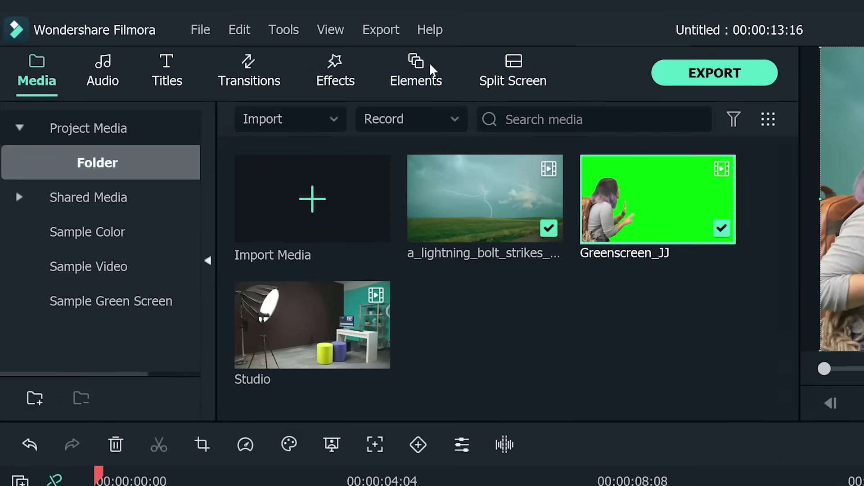
left_click(430, 68)
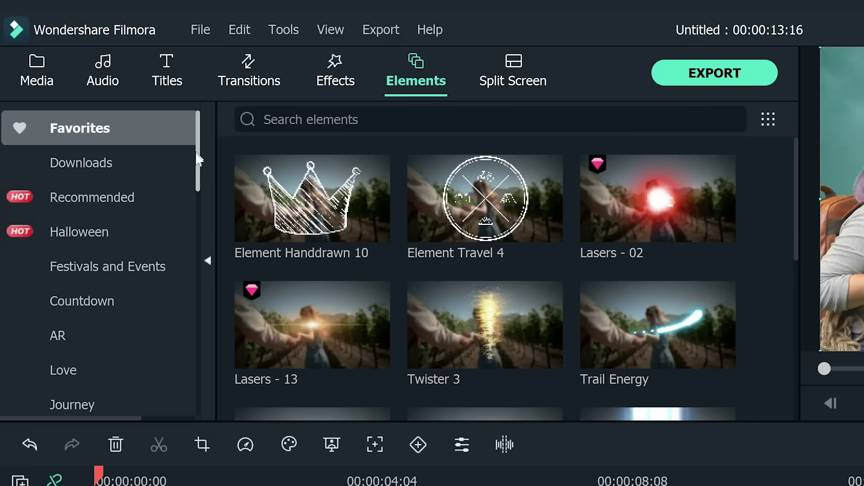
left_click_drag(198, 158, 189, 380)
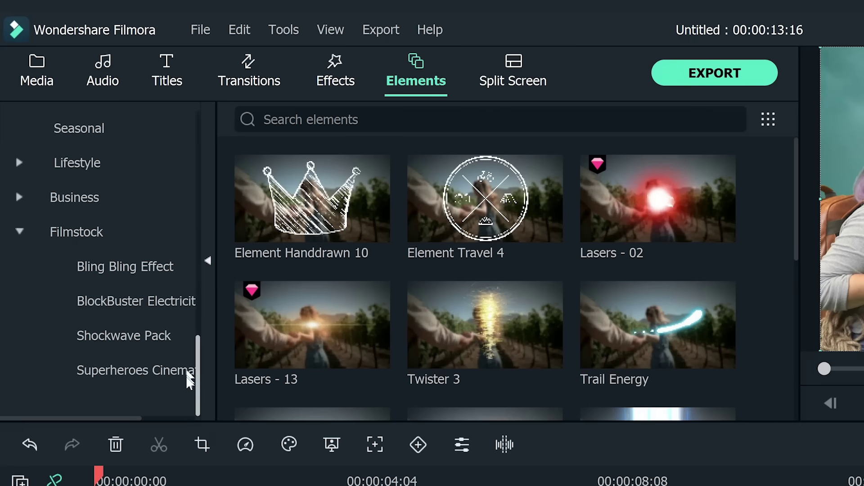
left_click(144, 376)
left_click_drag(639, 214, 106, 381)
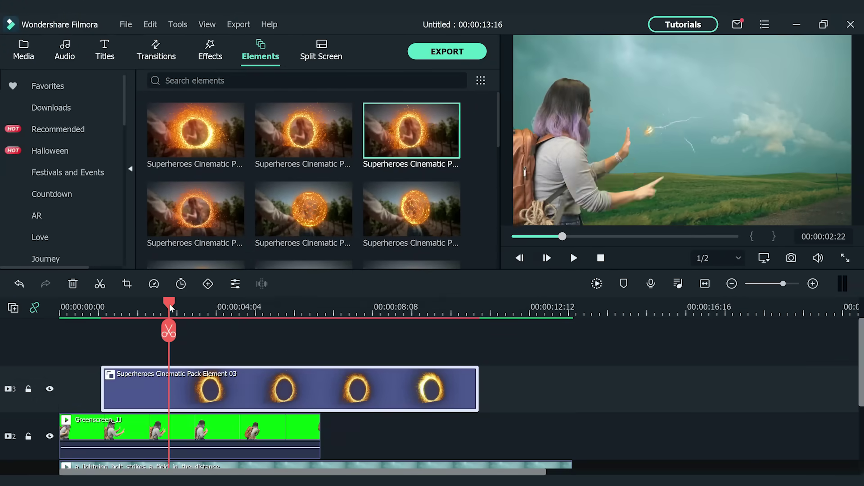
Flip the fire ring horizontally, scale it to 180% and move it to the right.
double_click(186, 390)
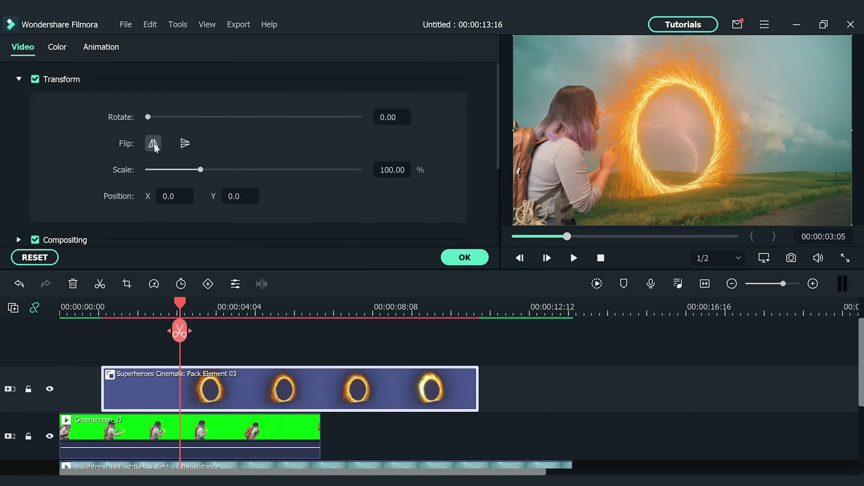
left_click(247, 228)
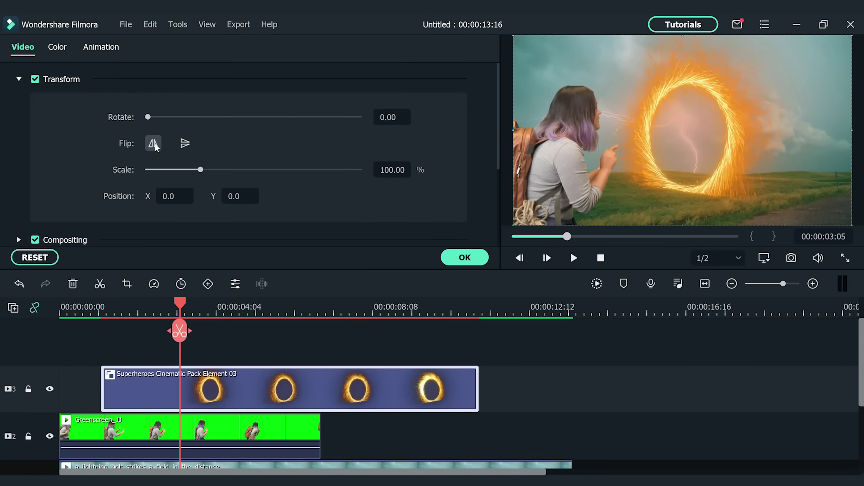
left_click_drag(639, 124, 780, 147)
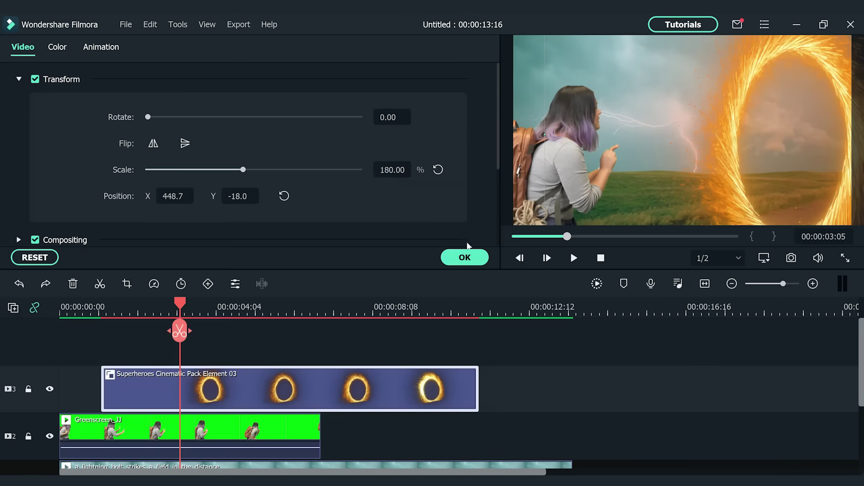
left_click(751, 403)
Split the fire ring at about 00:00:05:22 and apply Speed and Duration to its second piece.
left_click(567, 257)
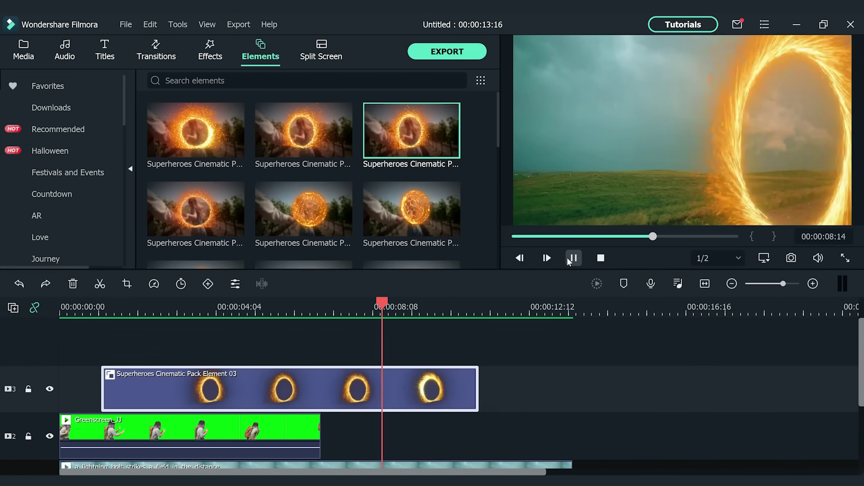
left_click_drag(531, 331, 282, 331)
left_click(282, 331)
right_click(300, 380)
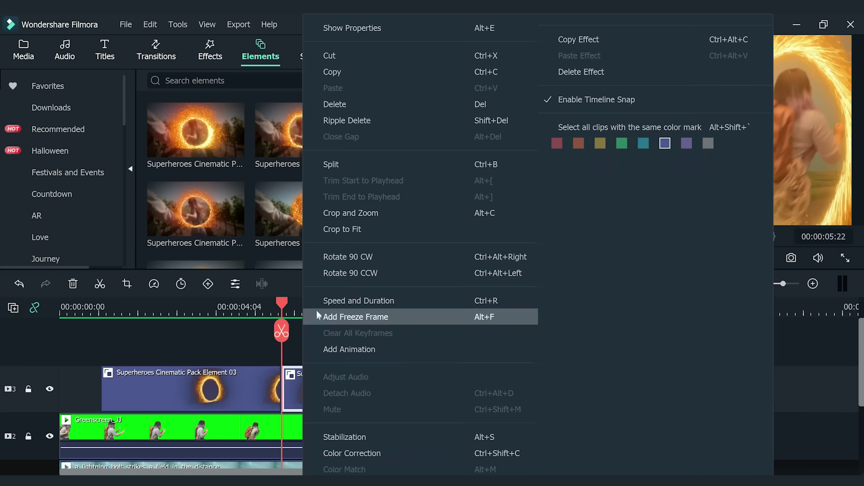
left_click(321, 304)
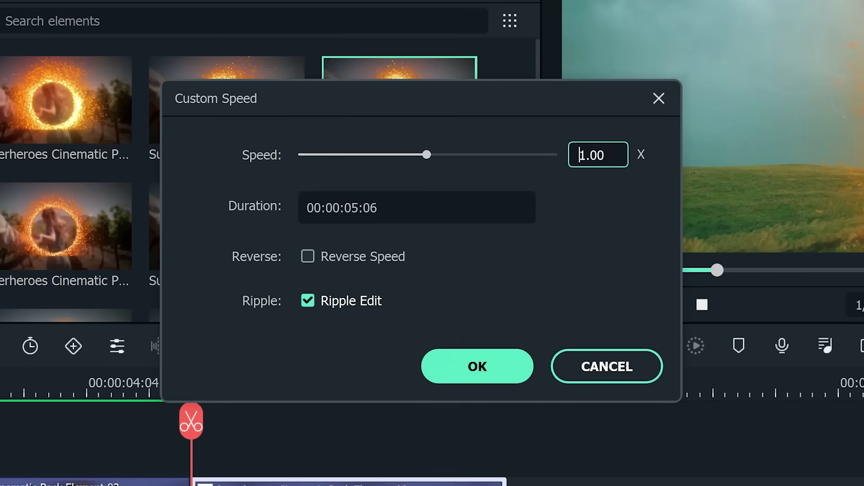
left_click(488, 359)
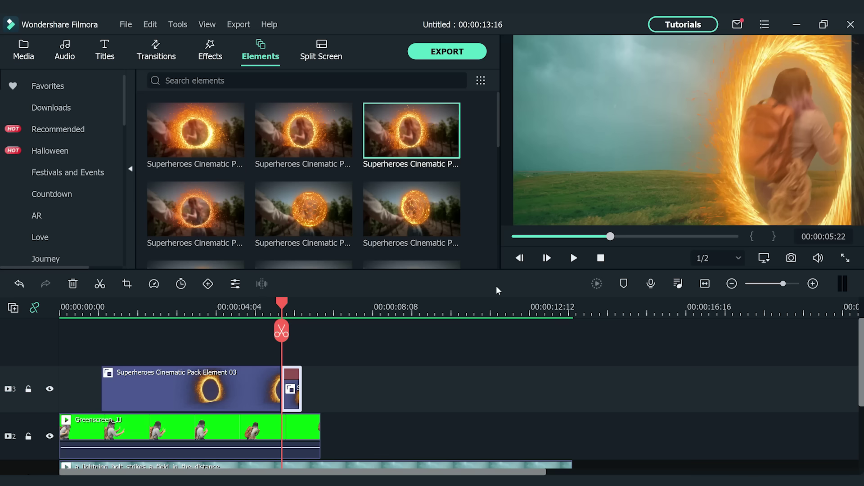
Trim Greenscreen_JJ to end at about 00:00:06:06.
left_click(292, 306)
left_click(315, 424)
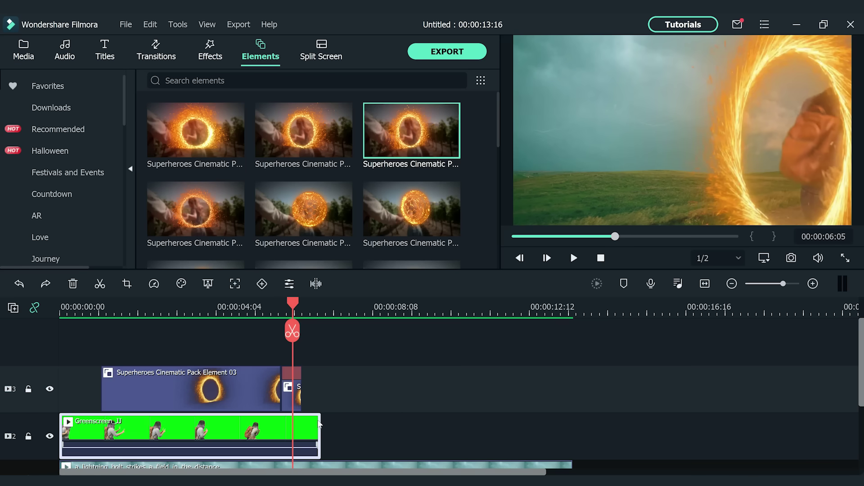
left_click_drag(319, 423, 294, 429)
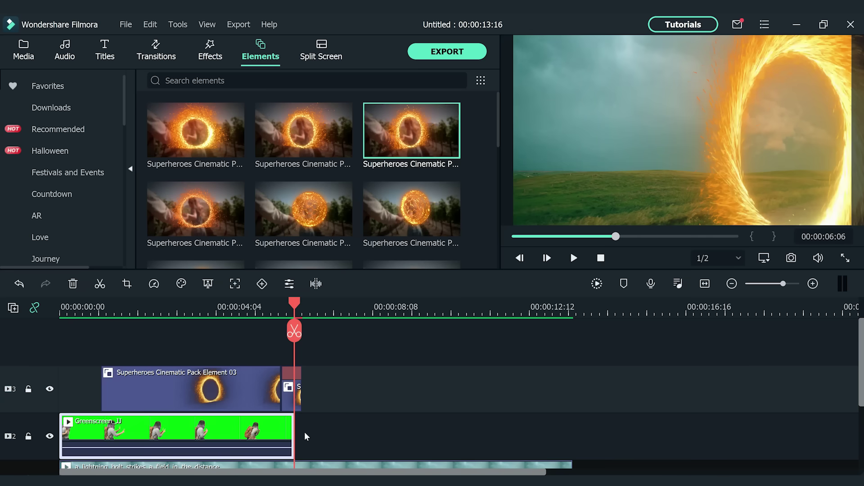
Move the fire ring clip down onto the track beneath Greenscreen_JJ.
left_click(168, 368)
mouse_move(167, 368)
left_mouse_down()
mouse_move(173, 380)
mouse_move(171, 360)
left_mouse_up()
scroll(1, 349, "down", 2)
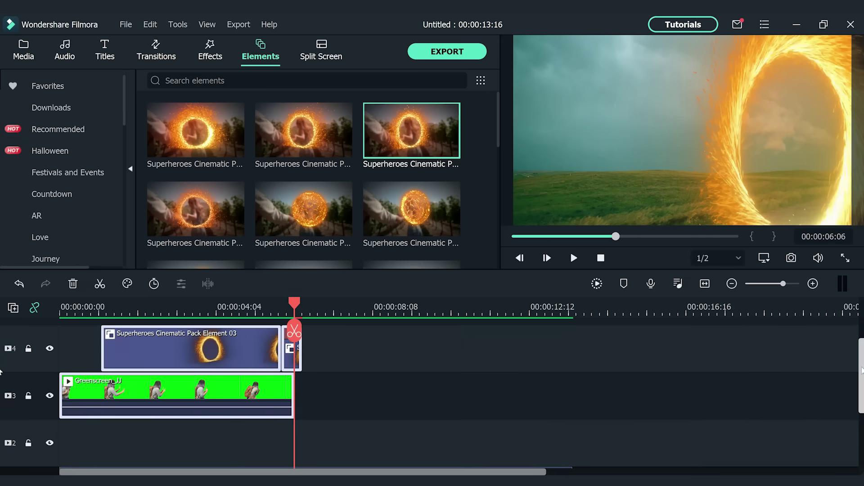
left_click_drag(231, 352, 232, 421)
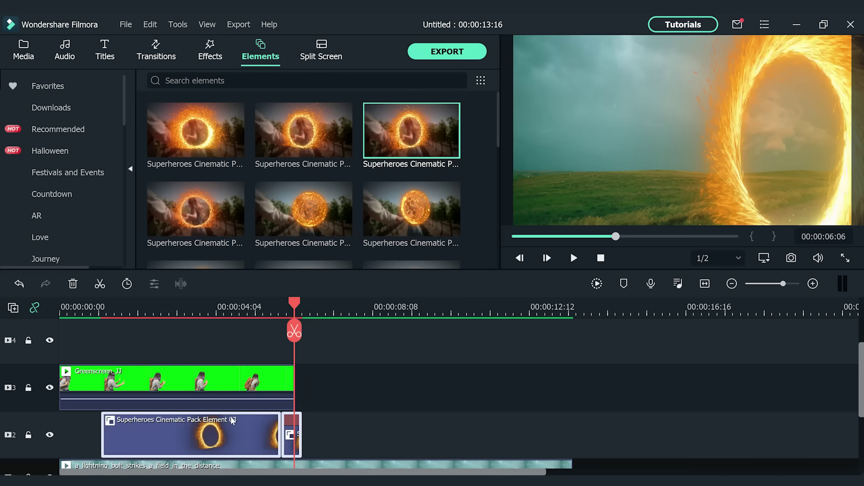
Add the Studio clip to the top track and apply the Utility Image Mask effect.
left_click(24, 50)
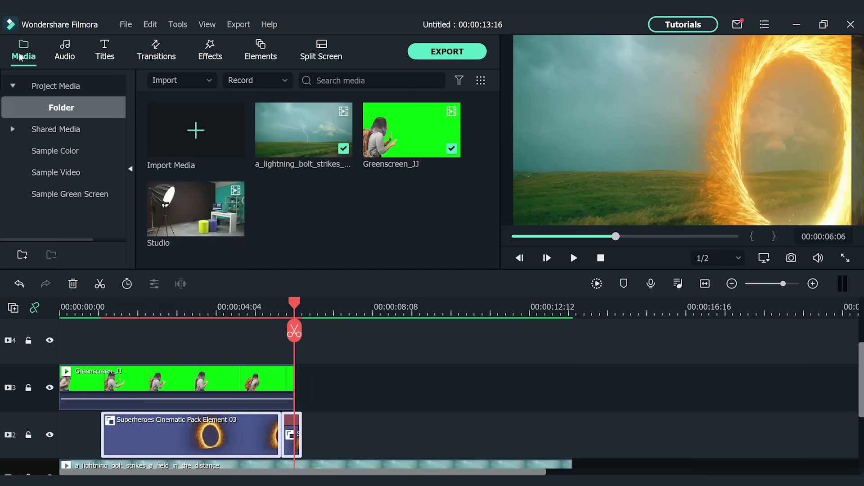
left_click_drag(179, 218, 126, 395)
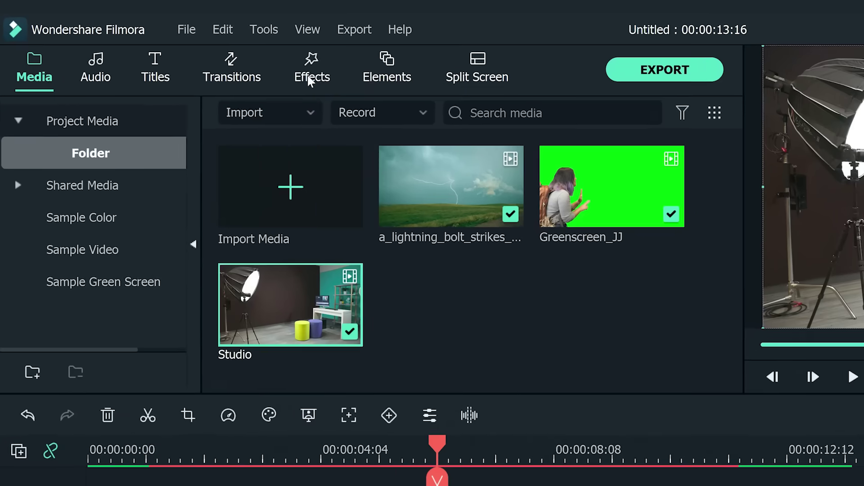
left_click(310, 81)
scroll(92, 252, "down", 5)
left_click(91, 288)
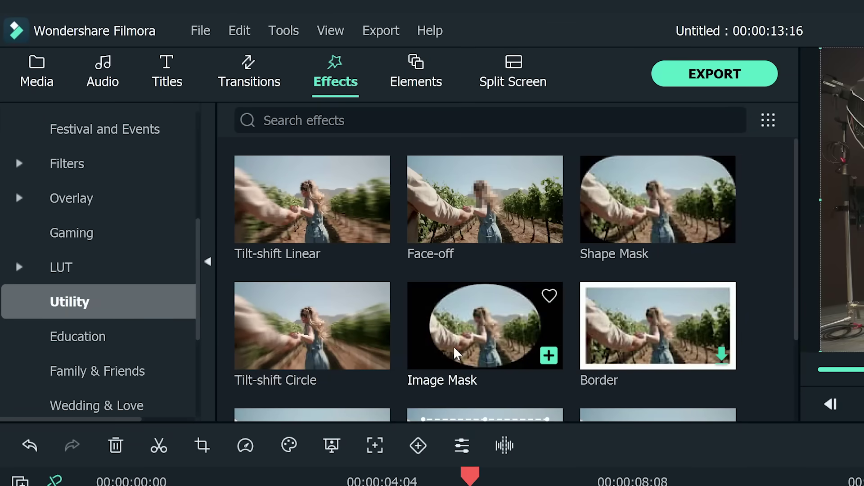
left_click_drag(457, 353, 405, 485)
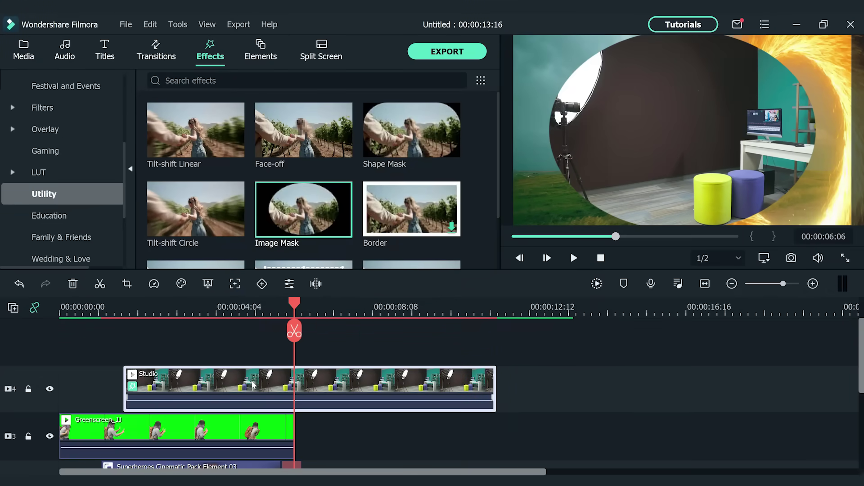
Adjust the Studio clip's Image Mask, shifting the oval right and narrowing it to width 67.
double_click(253, 385)
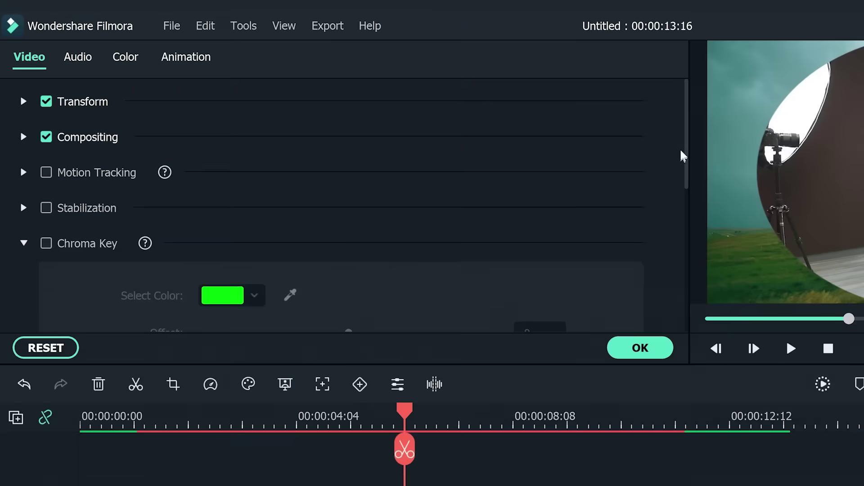
left_click_drag(497, 117, 499, 220)
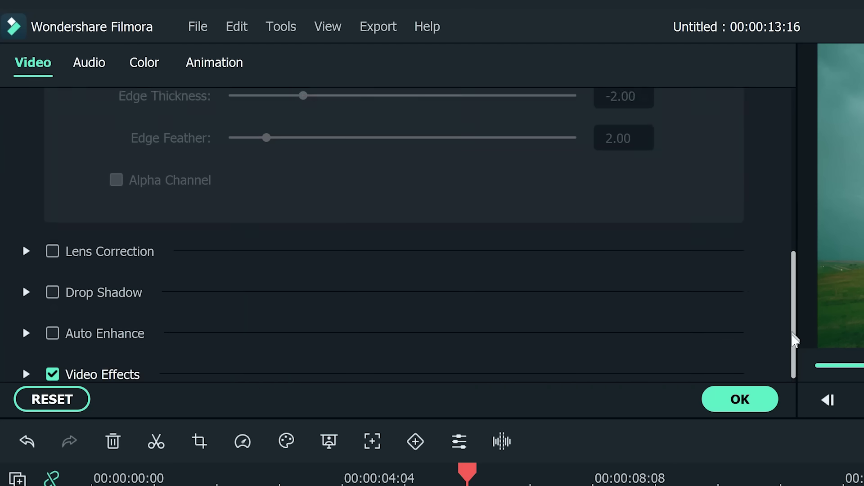
left_click(26, 366)
scroll(765, 271, "down", 10)
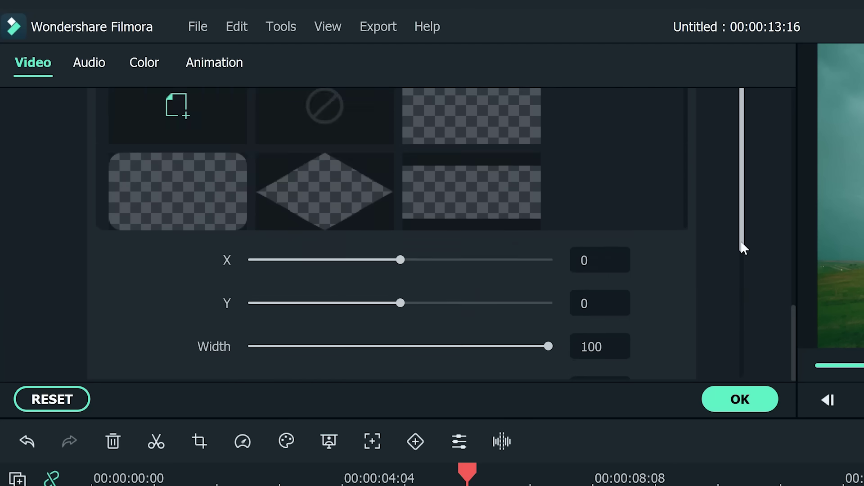
scroll(742, 247, "down", 3)
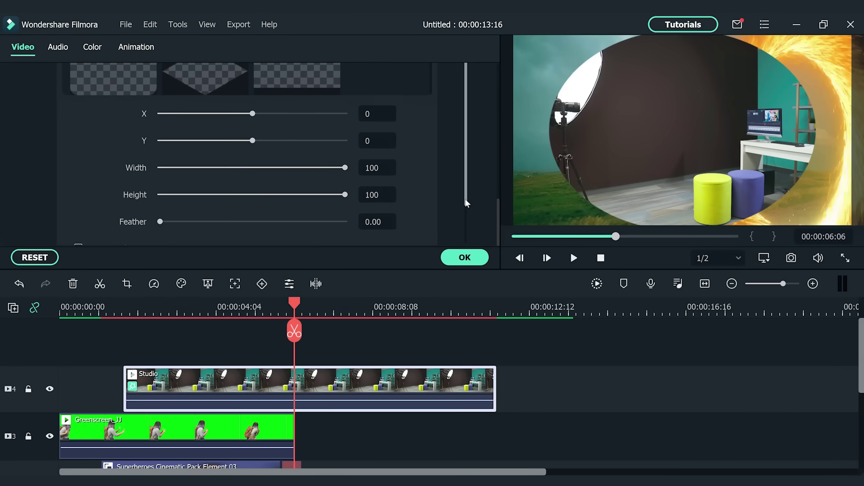
left_click_drag(279, 117, 281, 116)
left_click_drag(345, 167, 285, 169)
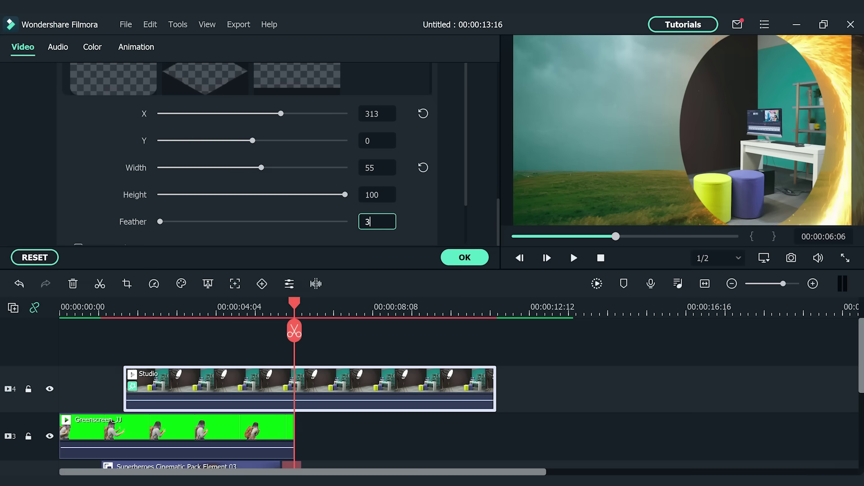
Shift the Studio clip right and down to about X 236, Y -30 at 110% scale.
scroll(408, 217, "up", 10)
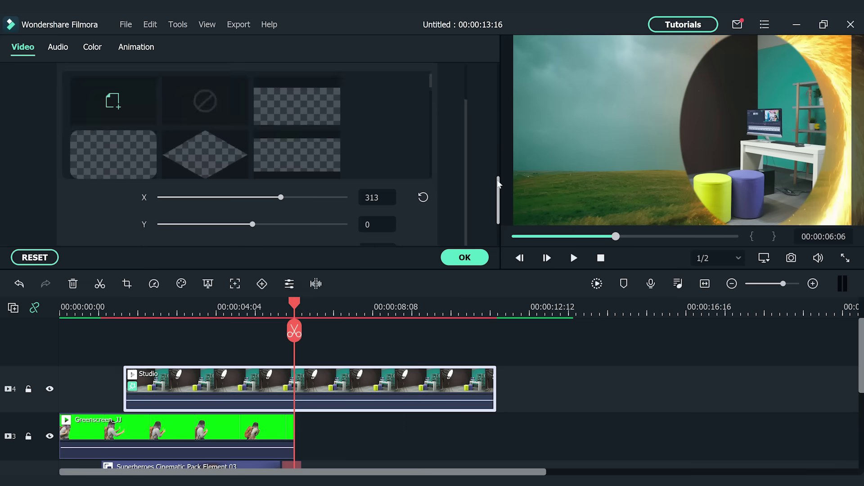
left_click(19, 79)
type("108.0")
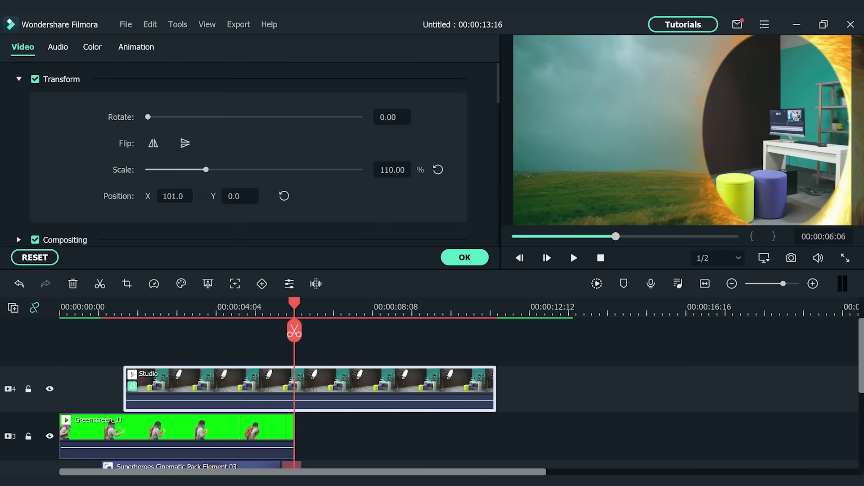
mouse_move(174, 196)
left_mouse_down()
mouse_move(216, 198)
mouse_move(180, 196)
left_mouse_up()
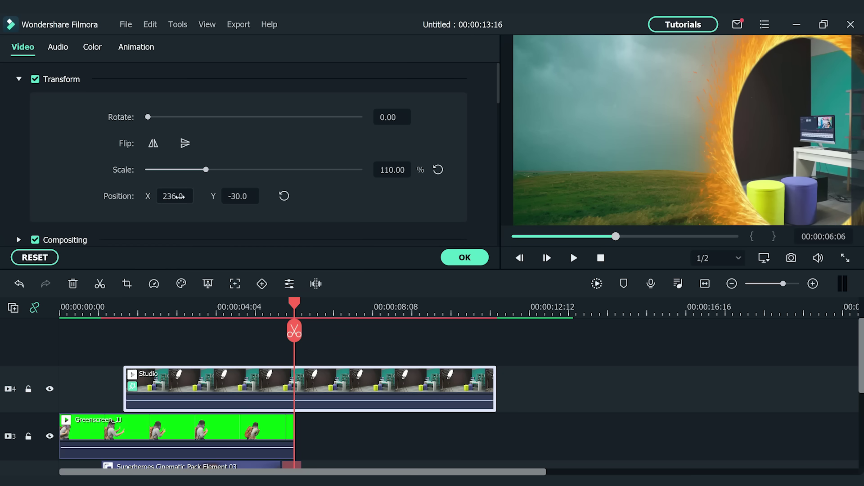
Move Greenscreen_JJ and the fire ring up a track and drop the Studio clip on track 2 near 00:00:01:20.
left_click(477, 260)
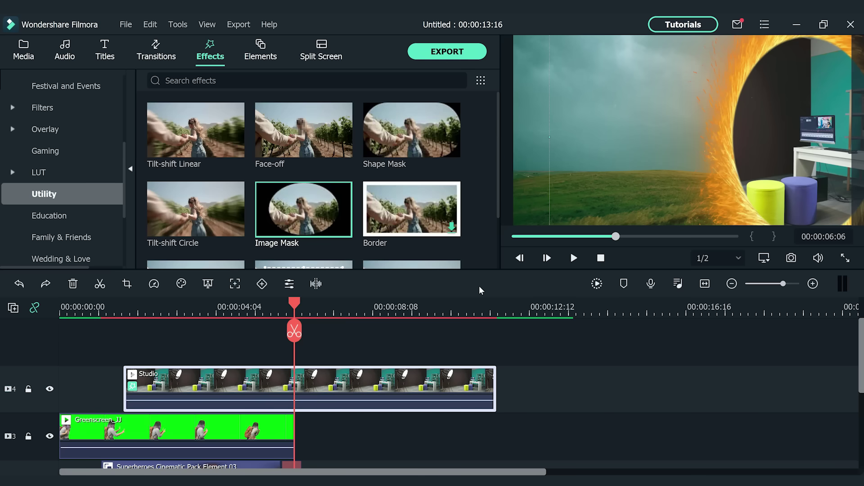
left_click_drag(861, 336, 861, 361)
left_click_drag(349, 333, 612, 383)
left_click_drag(329, 434, 213, 335)
left_click(155, 308)
left_click(128, 308)
left_click_drag(390, 383, 181, 416)
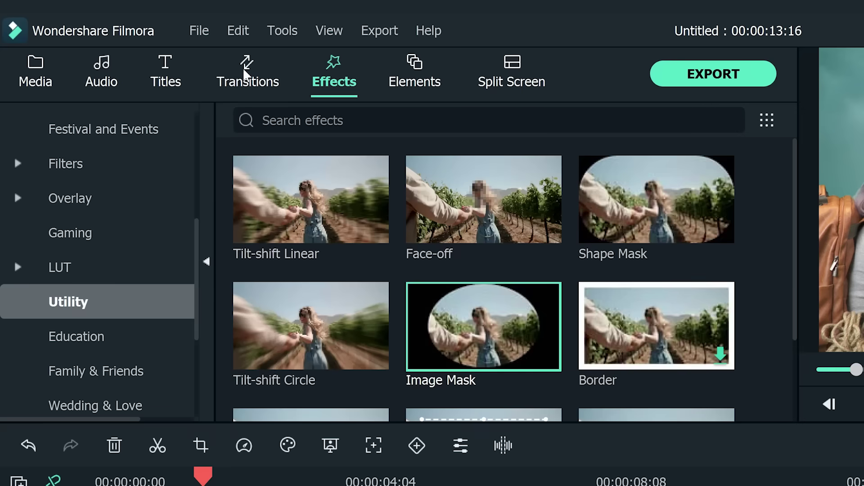
Add a shortened Basic Round Zoom In transition to the Studio clip's start.
left_click(156, 50)
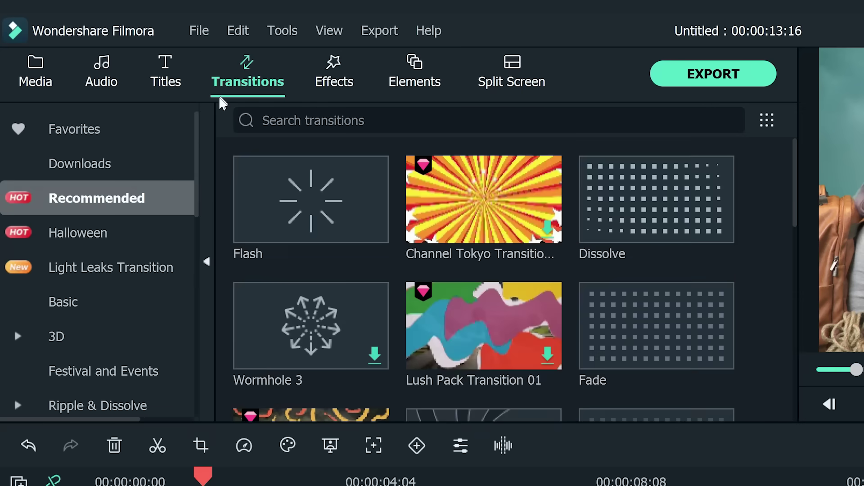
left_click(82, 302)
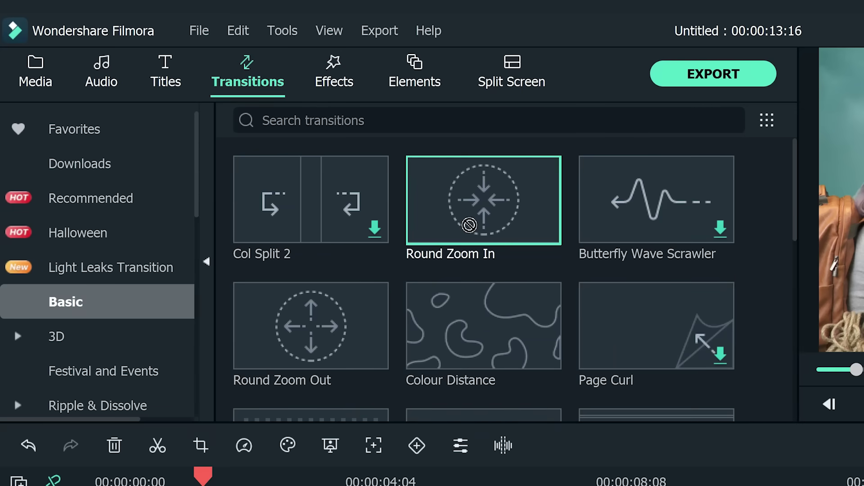
left_click_drag(469, 225, 166, 439)
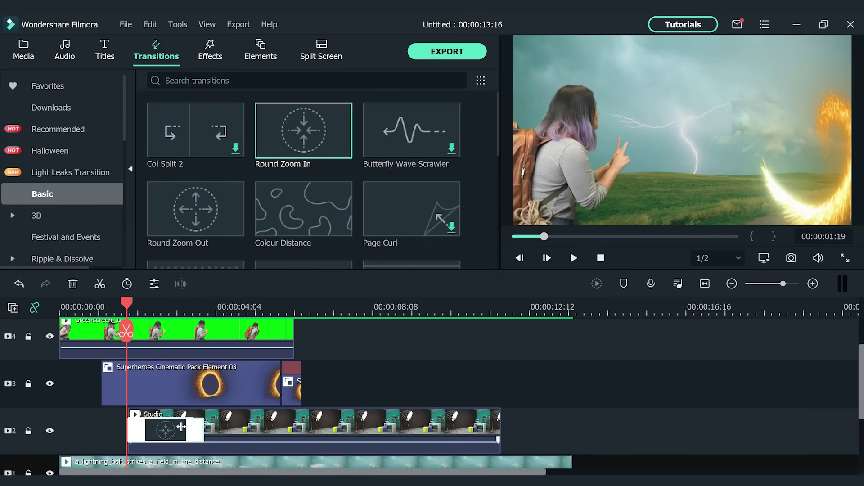
left_click_drag(181, 427, 175, 423)
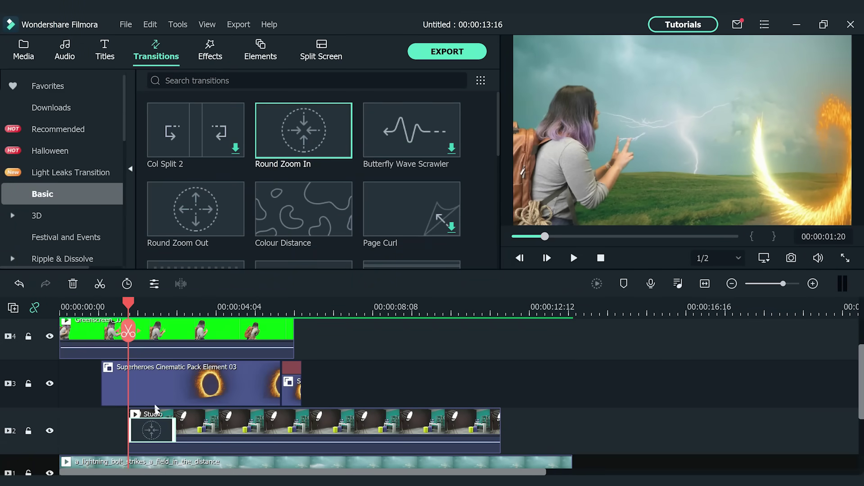
Trim the Studio clip's end to 00:00:06:08.
left_click(154, 410)
left_click_drag(128, 331, 298, 321)
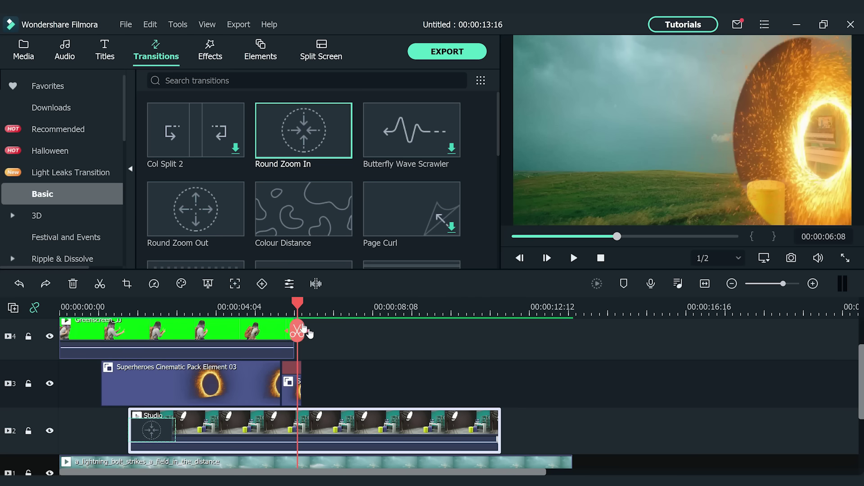
left_click_drag(499, 423, 297, 419)
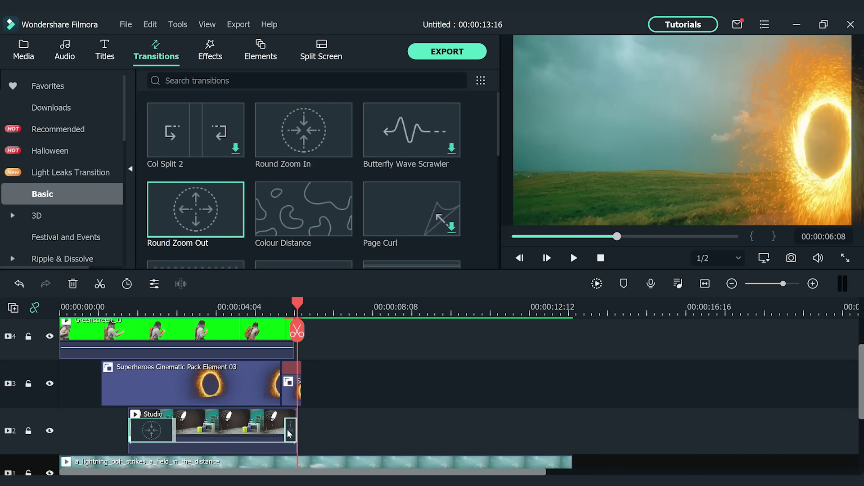
Play back the composite from near the start to review it.
left_click_drag(297, 303, 107, 303)
key("space")
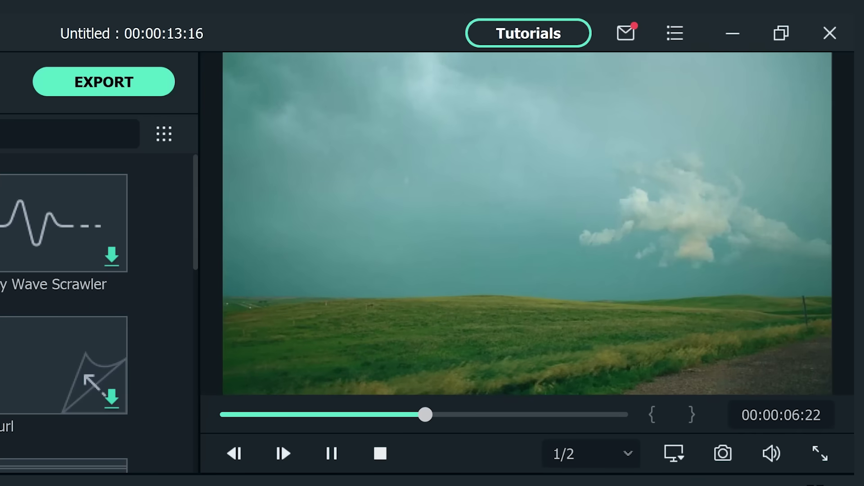
left_click(326, 445)
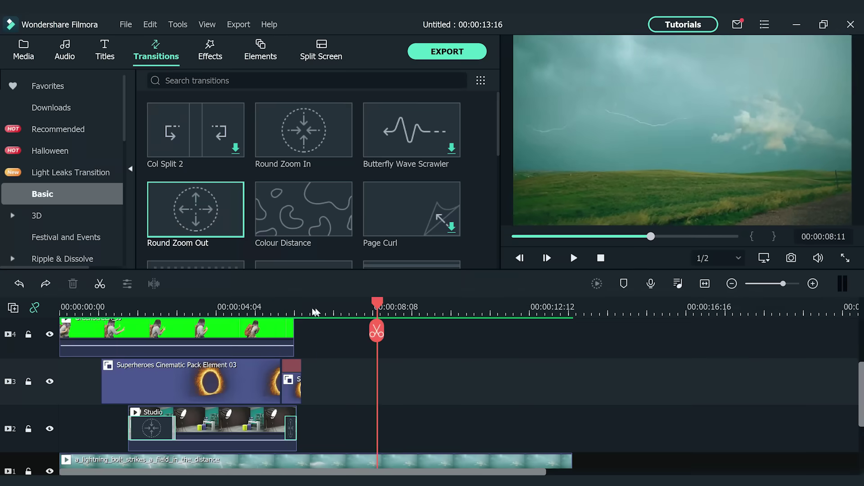
Copy the small track-3 fire-ring piece and paste it onto track 5 at the playhead.
left_click(285, 310)
right_click(289, 383)
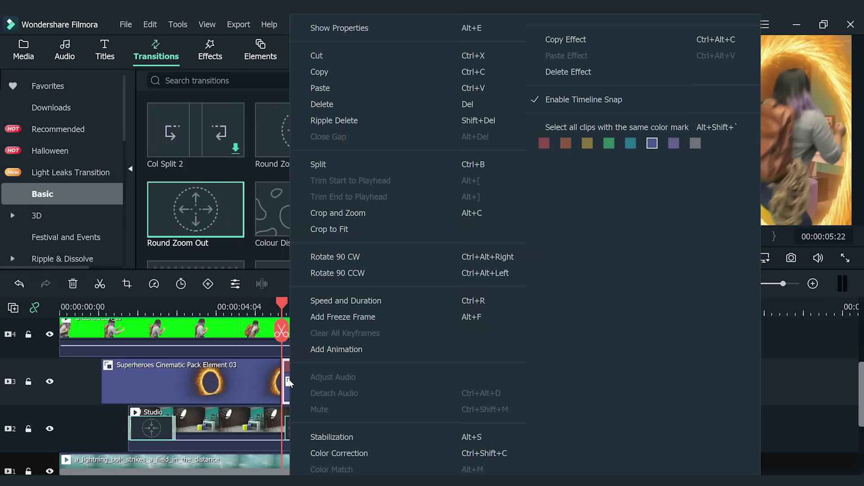
left_click(327, 71)
scroll(112, 383, "up", 2)
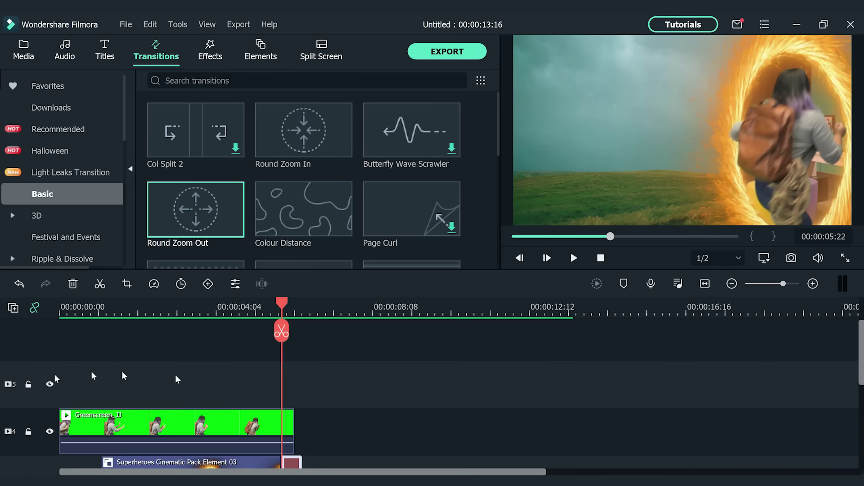
left_click(230, 384)
right_click(284, 384)
left_click(321, 63)
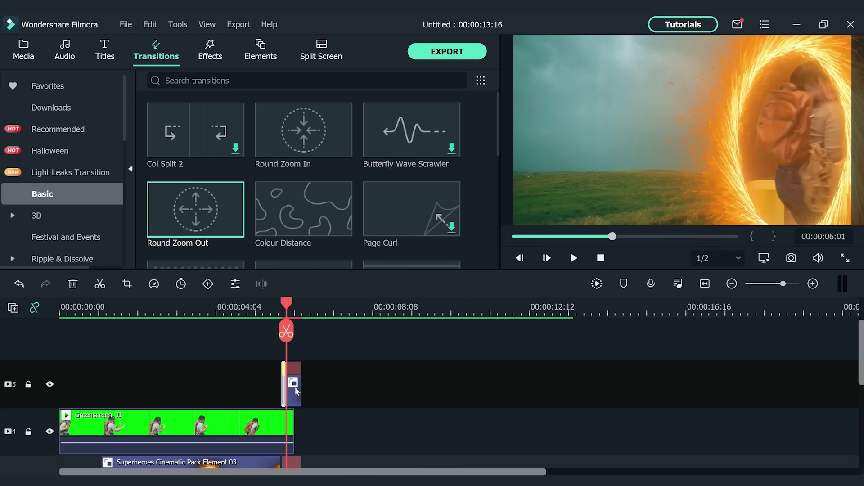
left_click_drag(283, 383, 286, 383)
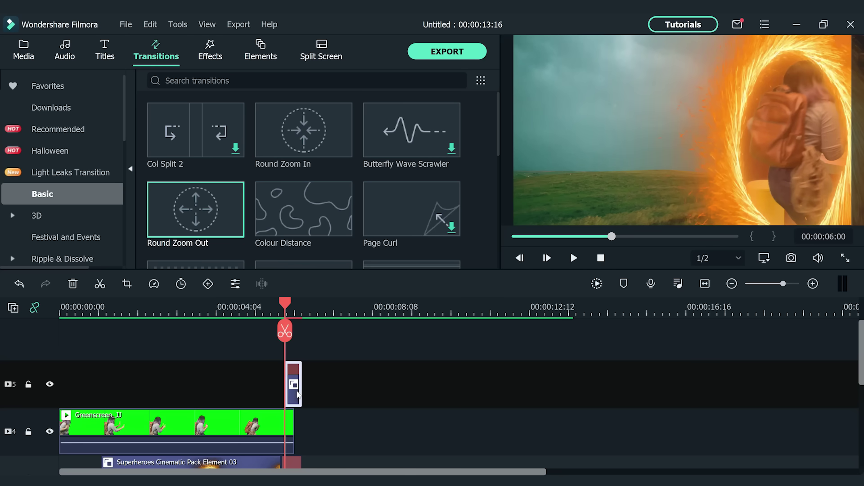
Set the track-5 ring copy's Compositing Blending Mode to Lighten and rewind to 00:00:00:00.
double_click(297, 395)
left_click_drag(498, 121, 499, 181)
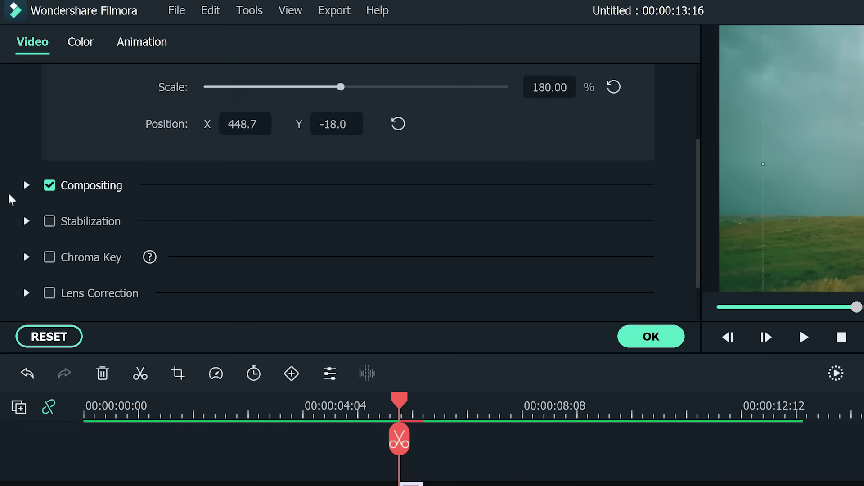
left_click(27, 186)
left_click(307, 250)
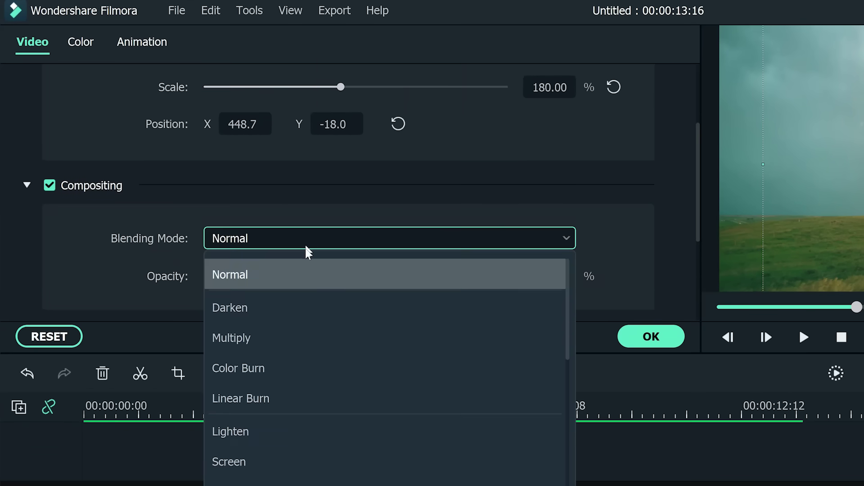
left_click(260, 429)
left_click(67, 328)
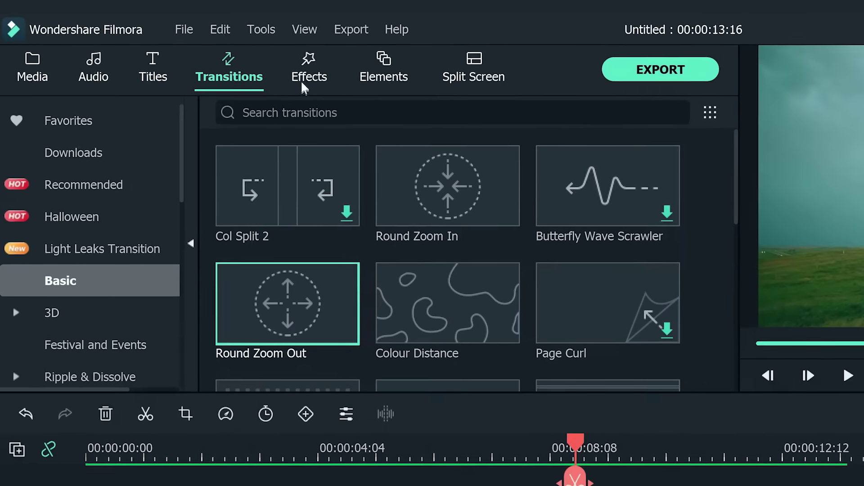
Add the Extreme shake filter onto track 6.
left_click(202, 56)
left_click(103, 173)
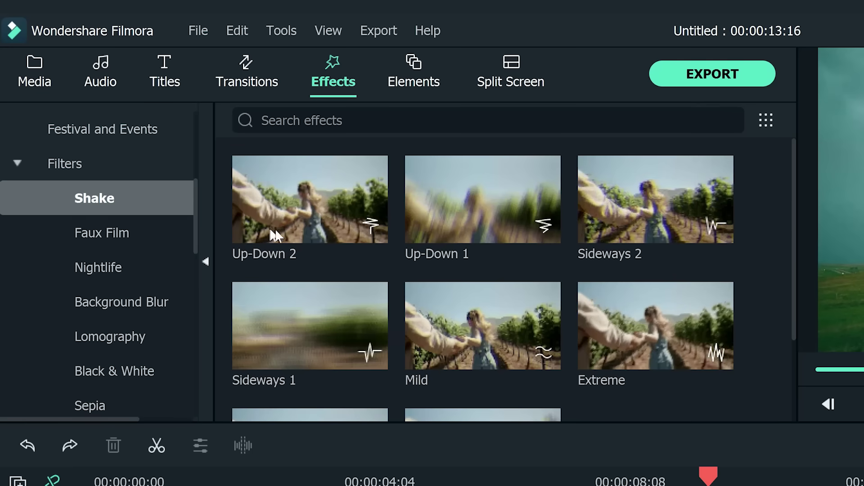
left_click_drag(626, 312, 370, 485)
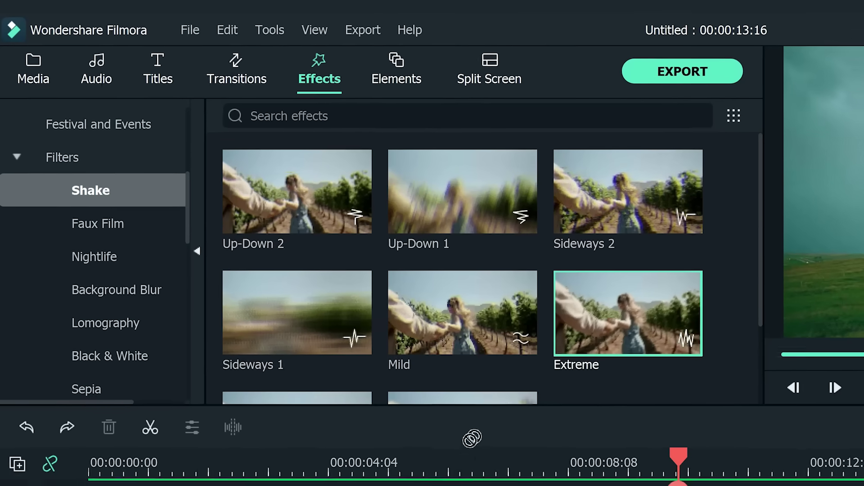
left_click_drag(304, 441, 169, 448)
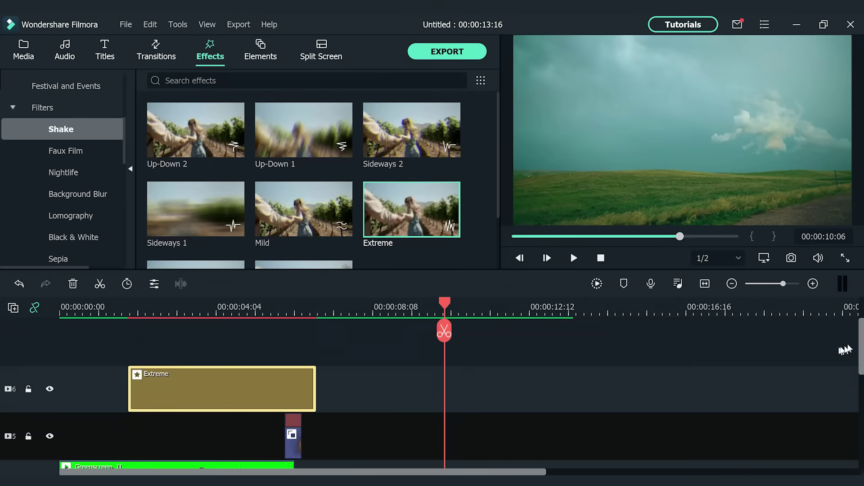
Start the Extreme effect around 1 second and extend it to the track-5 ring copy's start.
scroll(150, 329, "down", 2)
left_click_drag(157, 334, 126, 334)
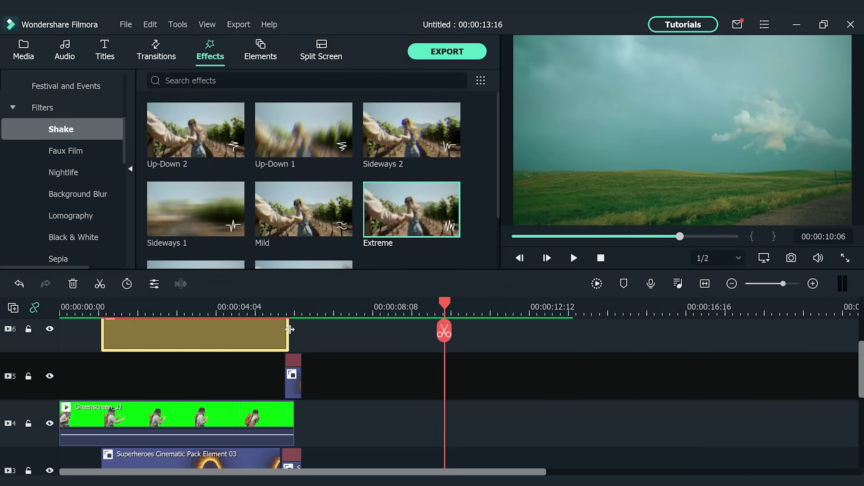
left_click_drag(289, 330, 302, 324)
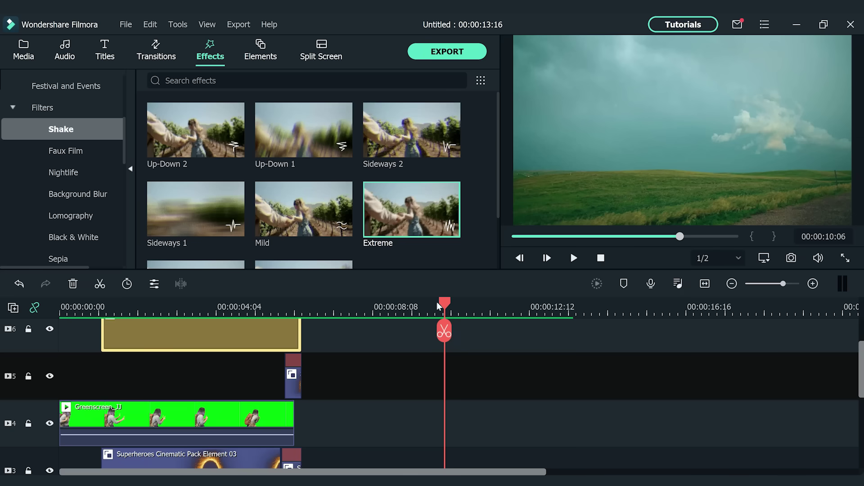
left_click_drag(440, 302, 61, 302)
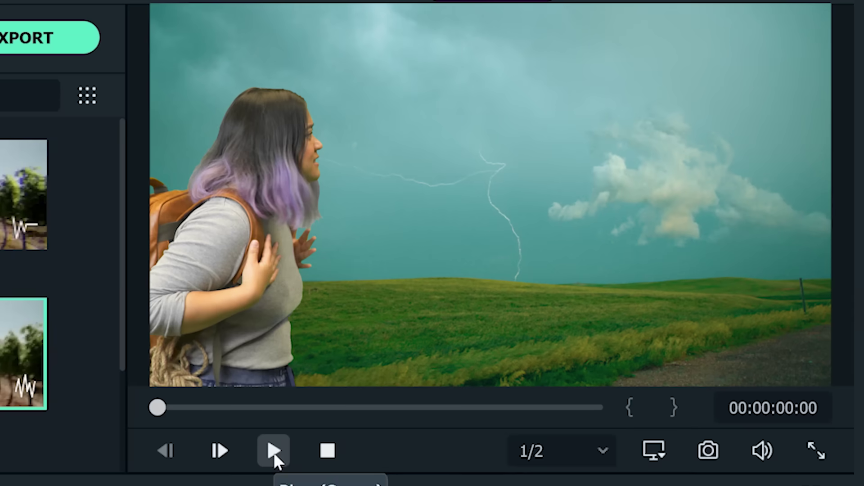
left_click(306, 431)
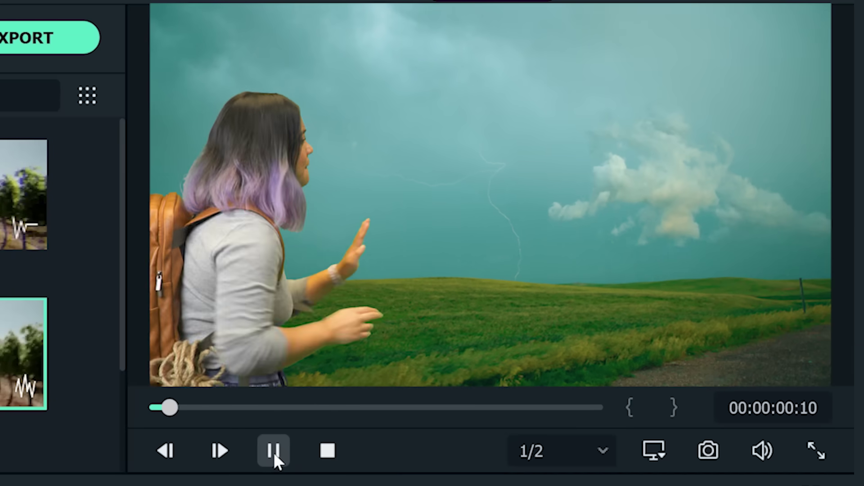